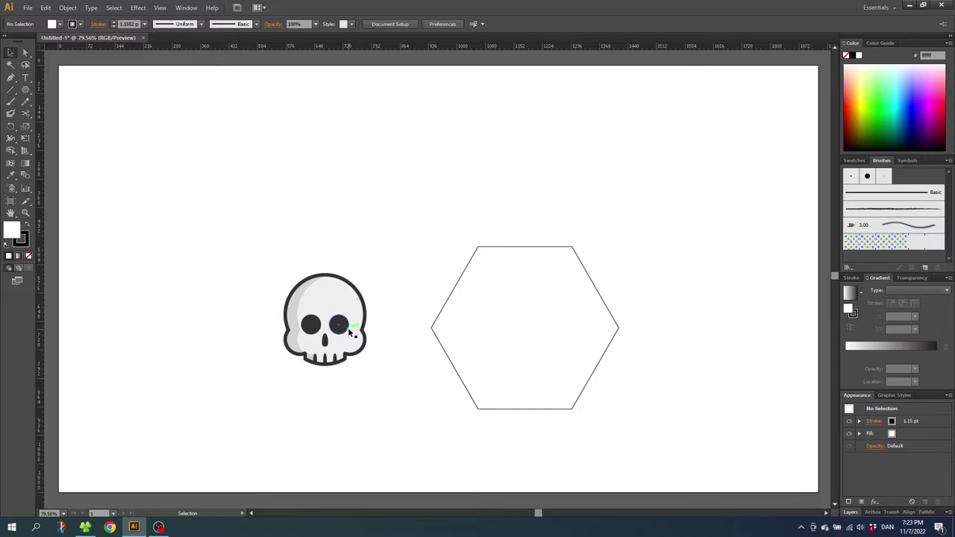
- Drag a corner handle to scale the skull down to a tiny icon left of the hexagon
{"action": "left_click", "coordinate": [350, 332]}
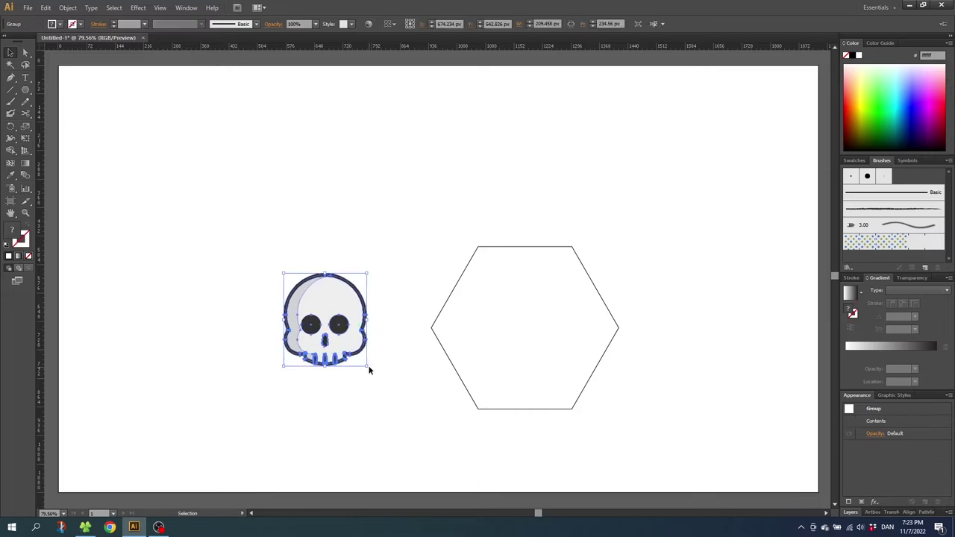
{"action": "mouse_move", "coordinate": [369, 366]}
{"action": "left_mouse_down"}
{"action": "mouse_move", "coordinate": [326, 298]}
{"action": "mouse_move", "coordinate": [309, 294]}
{"action": "left_mouse_up"}
{"action": "left_click", "coordinate": [309, 301]}
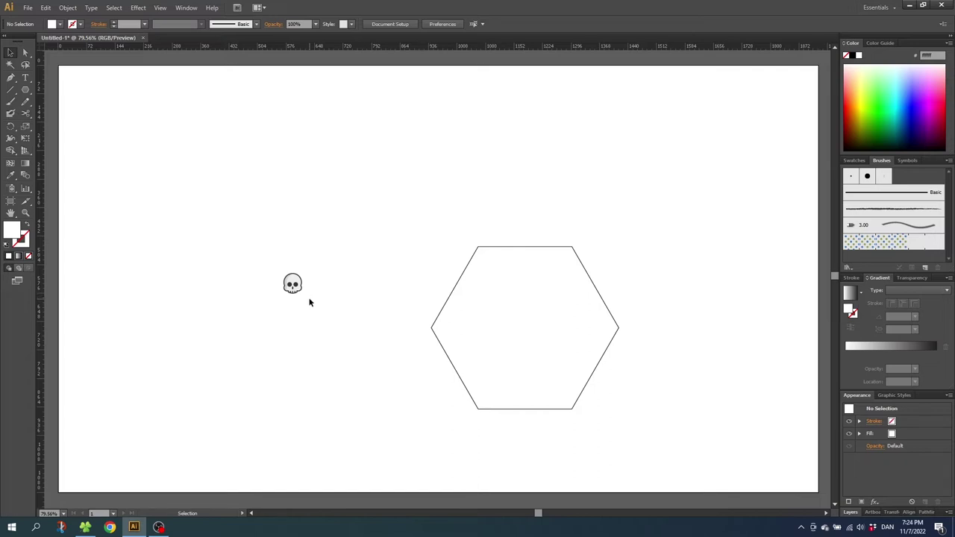
- Move the small skull up the artboard and repeat copies into a row with Ctrl+D
{"action": "left_click", "coordinate": [292, 283]}
{"action": "mouse_move", "coordinate": [292, 284]}
{"action": "left_mouse_down"}
{"action": "mouse_move", "coordinate": [292, 190]}
{"action": "mouse_move", "coordinate": [327, 190]}
{"action": "left_mouse_up"}
{"action": "key", "text": "ctrl+d"}
{"action": "key", "text": "ctrl+d"}
{"action": "key", "text": "ctrl+d"}
- Add the skull row to the Brushes panel as a new Pattern Brush
{"action": "left_click_drag", "start_coordinate": [265, 164], "coordinate": [552, 213]}
{"action": "left_click_drag", "start_coordinate": [494, 194], "coordinate": [884, 217]}
{"action": "left_click", "coordinate": [544, 260]}
{"action": "left_click", "coordinate": [572, 277]}
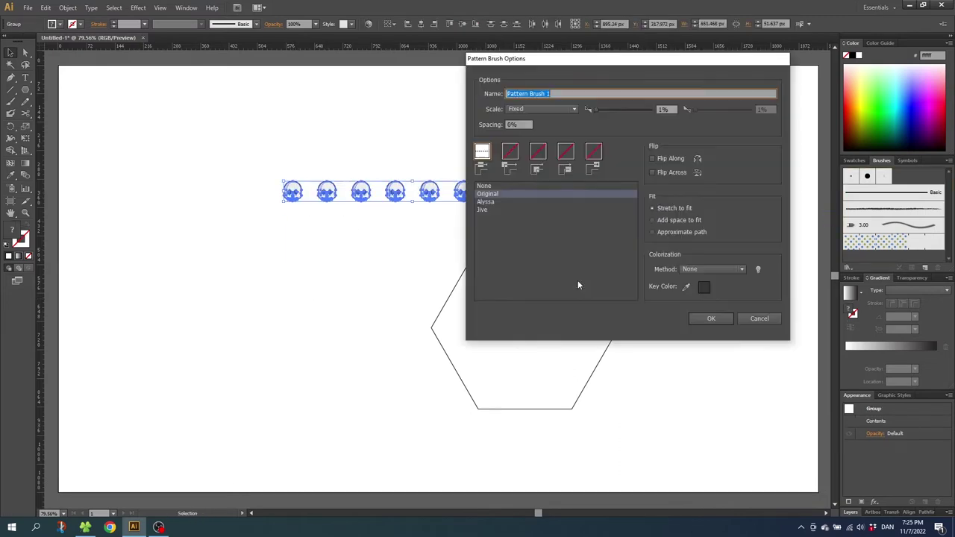
{"action": "left_click", "coordinate": [714, 317]}
{"action": "left_click", "coordinate": [552, 322]}
{"action": "left_click", "coordinate": [892, 258]}
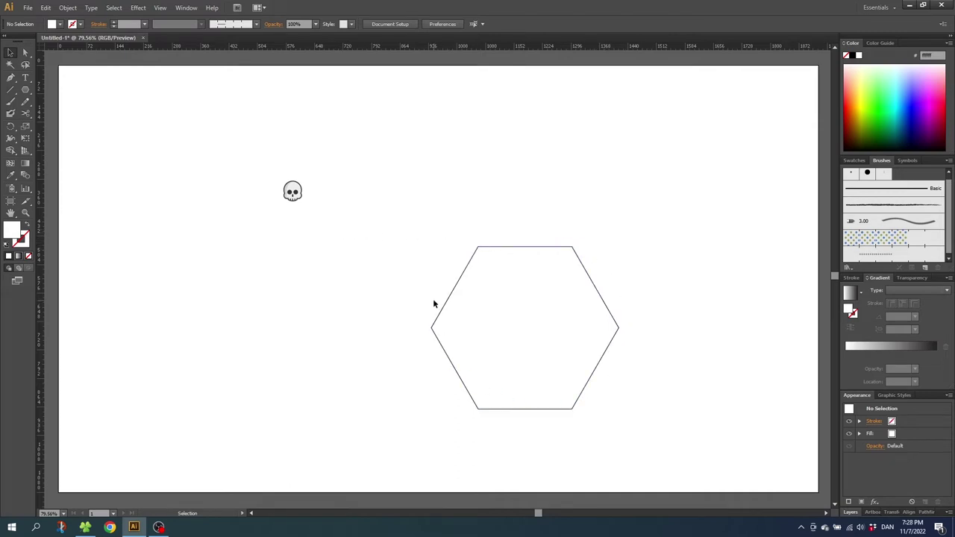
- Copy the skull to the right and blend the left and right skulls with the Blend Tool
{"action": "mouse_move", "coordinate": [333, 159]}
{"action": "left_mouse_down"}
{"action": "mouse_move", "coordinate": [274, 205]}
{"action": "mouse_move", "coordinate": [302, 193]}
{"action": "mouse_move", "coordinate": [514, 194]}
{"action": "left_mouse_up"}
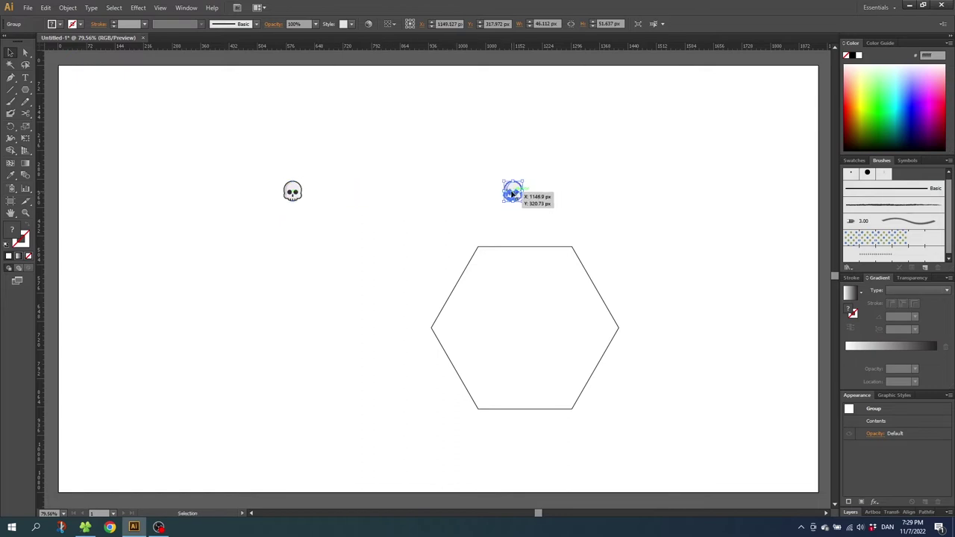
{"action": "left_click_drag", "start_coordinate": [527, 153], "coordinate": [273, 214]}
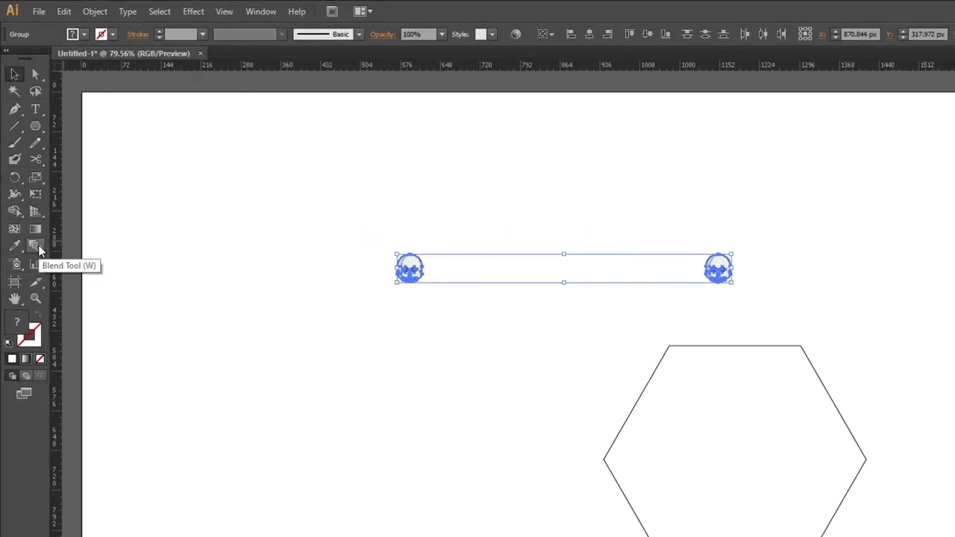
{"action": "left_click", "coordinate": [38, 246]}
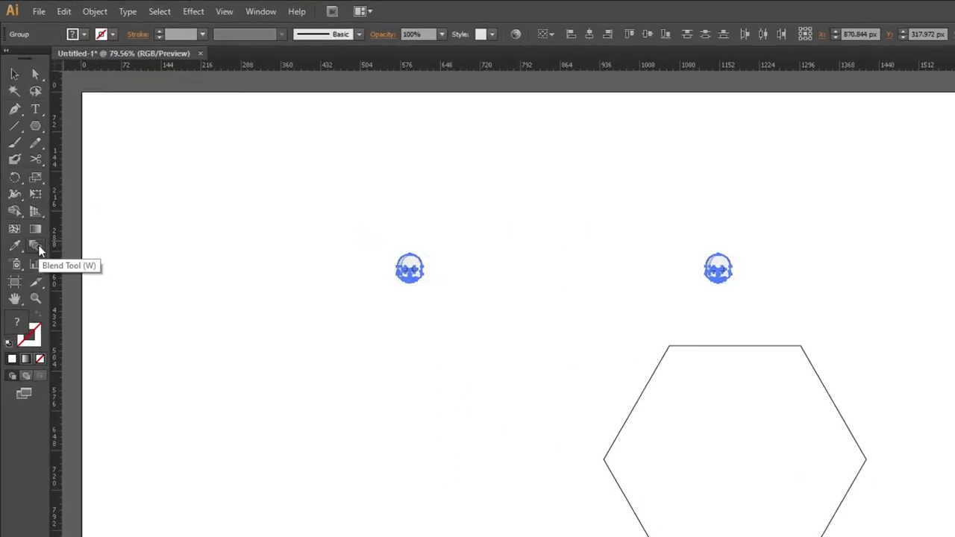
{"action": "left_click", "coordinate": [409, 263]}
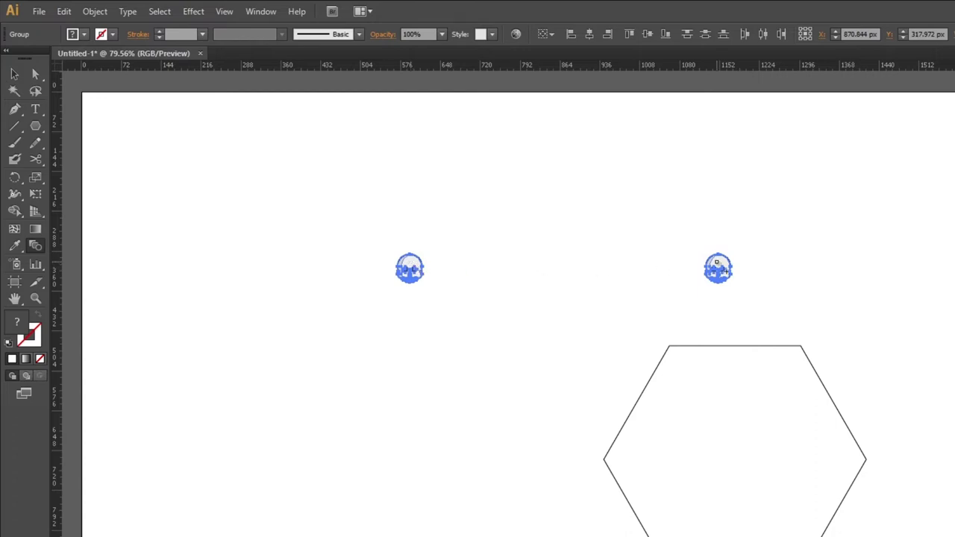
{"action": "left_click", "coordinate": [717, 264]}
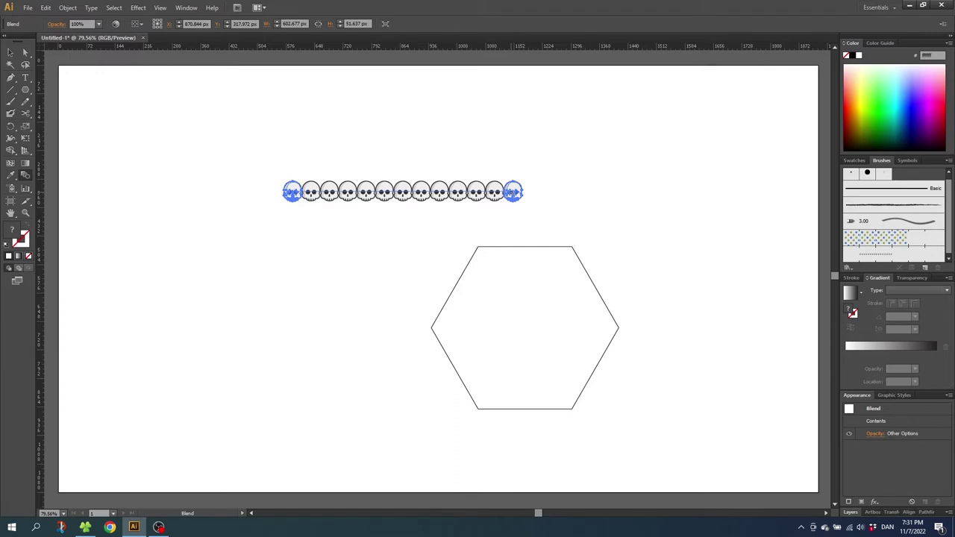
- Set Blend Options spacing to Specified Distance of 50 px with Preview on
{"action": "double_click", "coordinate": [25, 176]}
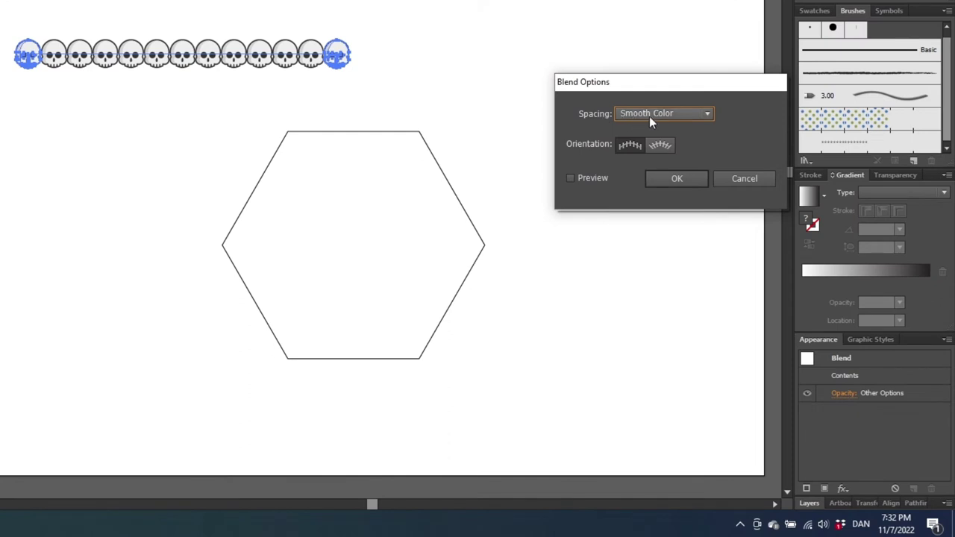
{"action": "left_click", "coordinate": [638, 119]}
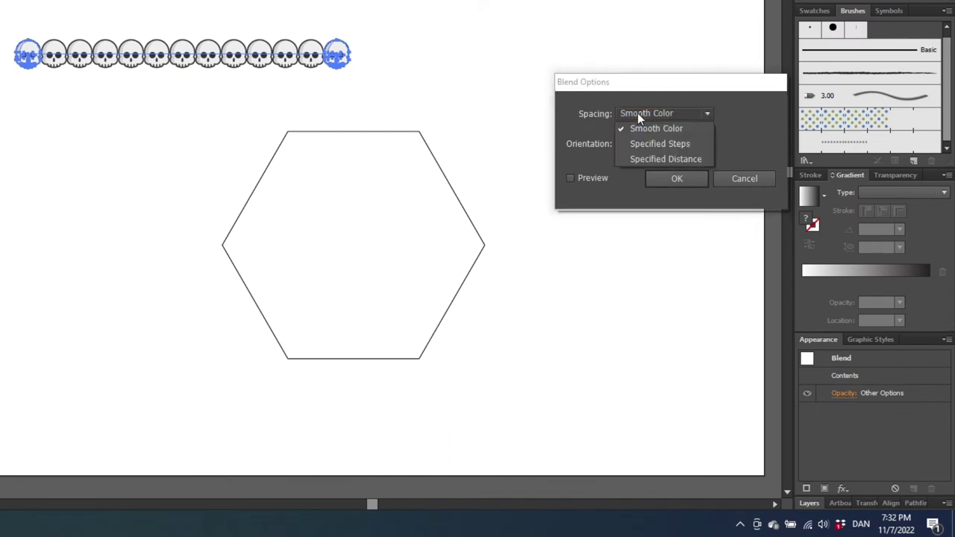
{"action": "left_click", "coordinate": [637, 159]}
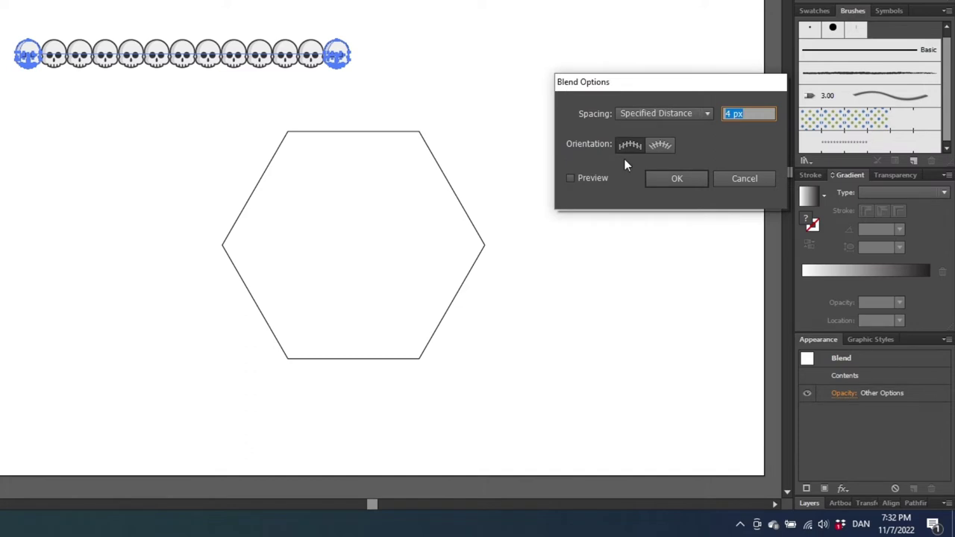
{"action": "left_click", "coordinate": [570, 179]}
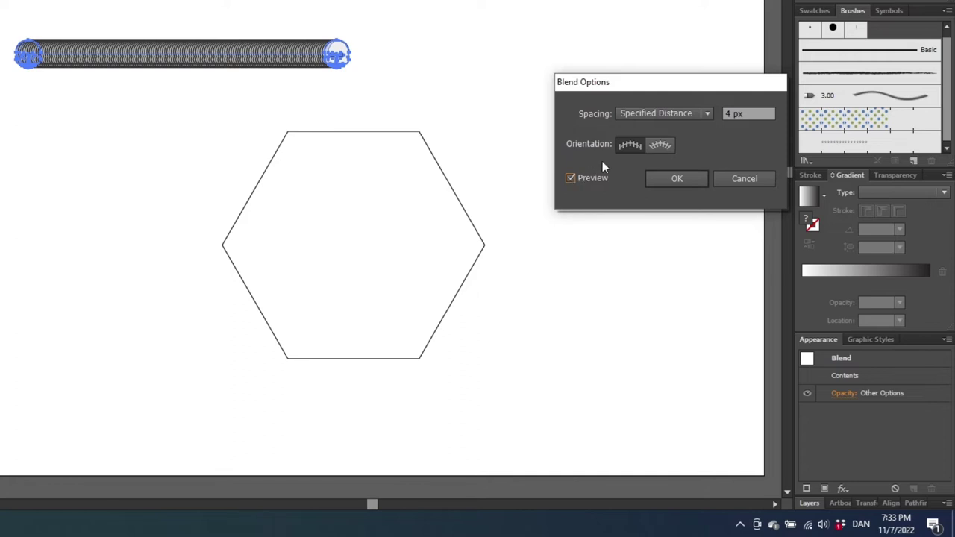
{"action": "double_click", "coordinate": [728, 114]}
{"action": "type", "text": "50"}
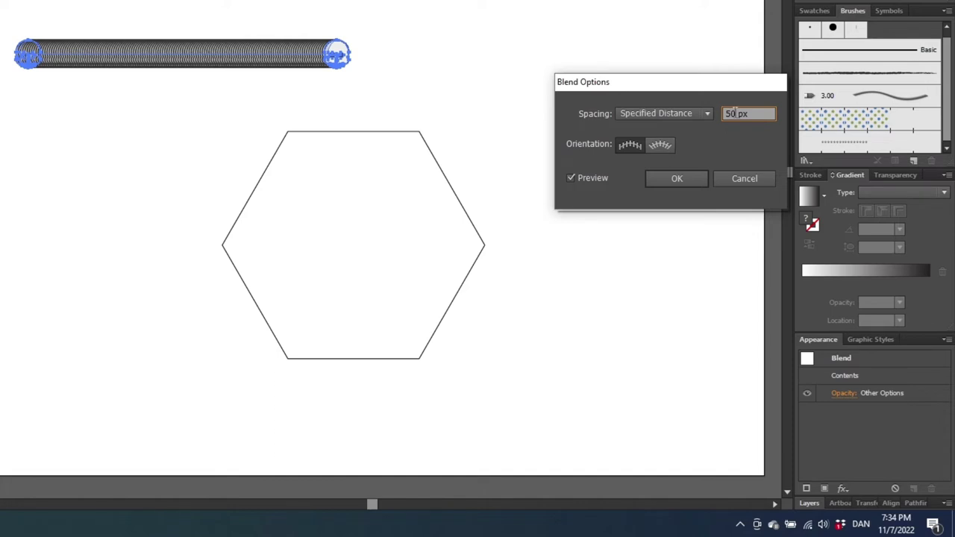
{"action": "double_click", "coordinate": [570, 179]}
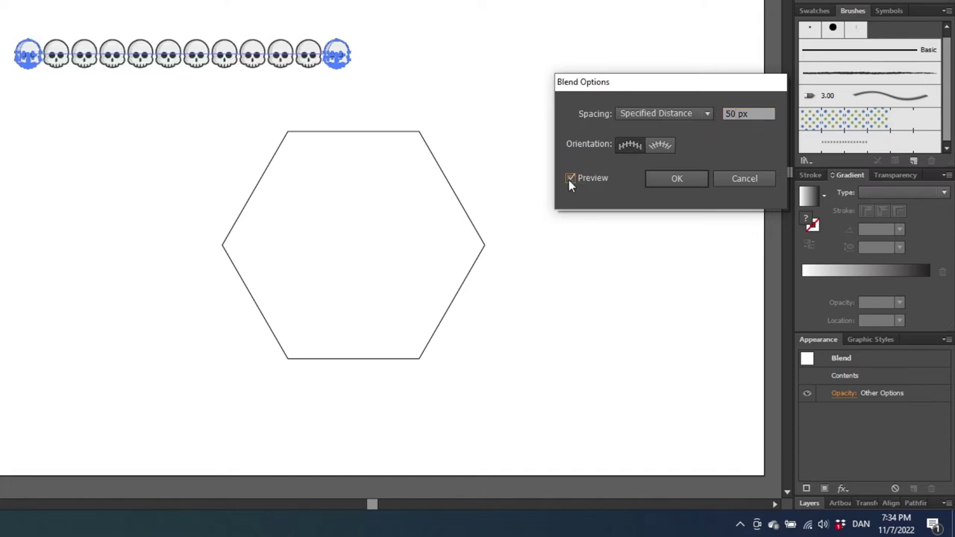
{"action": "left_click", "coordinate": [670, 181]}
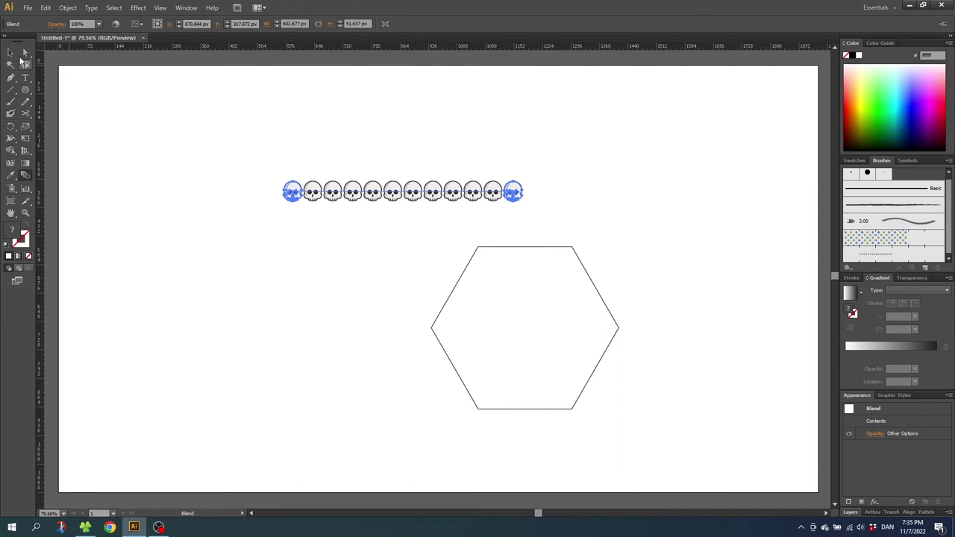
- Replace the skull blend's spine with the hexagon path using Object > Blend, then deselect
{"action": "left_click", "coordinate": [11, 53]}
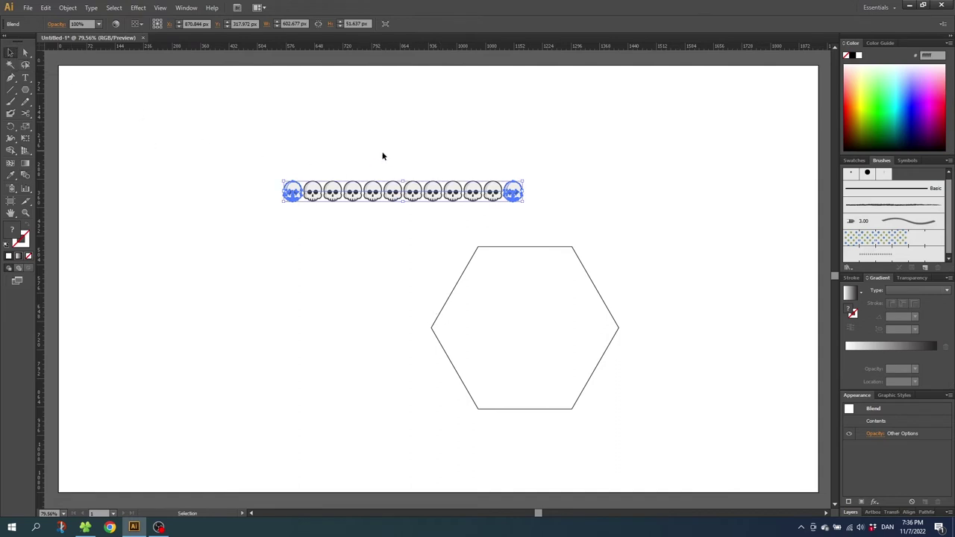
{"action": "left_click_drag", "start_coordinate": [380, 151], "coordinate": [590, 343]}
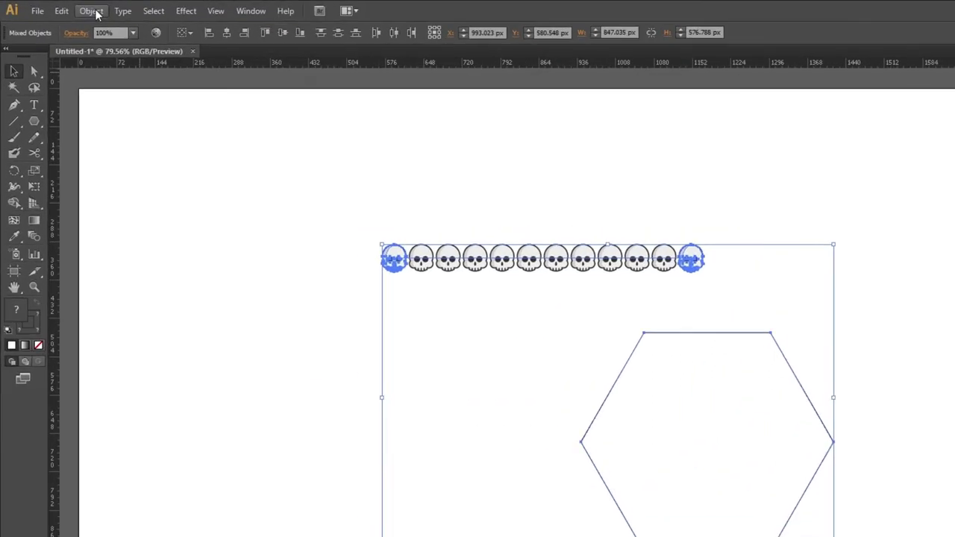
{"action": "left_click", "coordinate": [67, 8]}
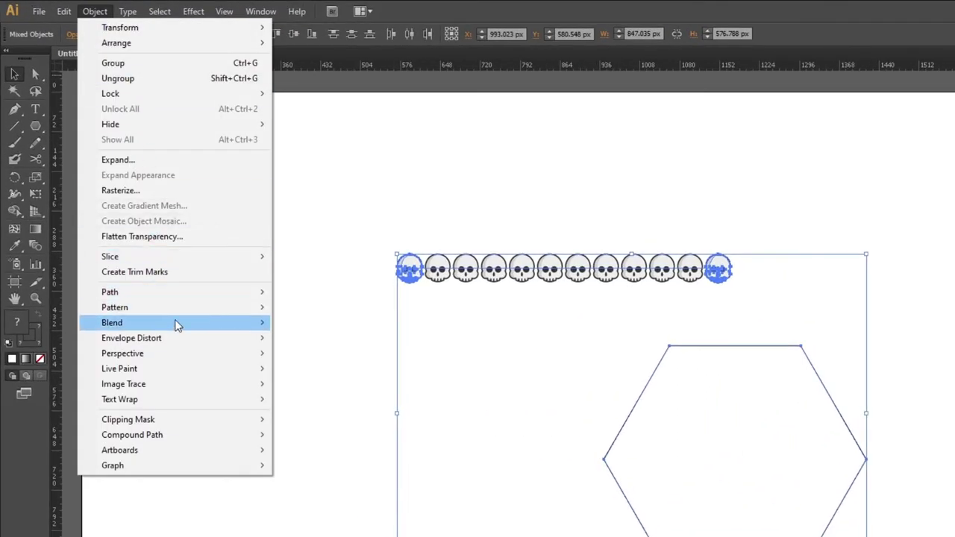
{"action": "mouse_move", "coordinate": [112, 322]}
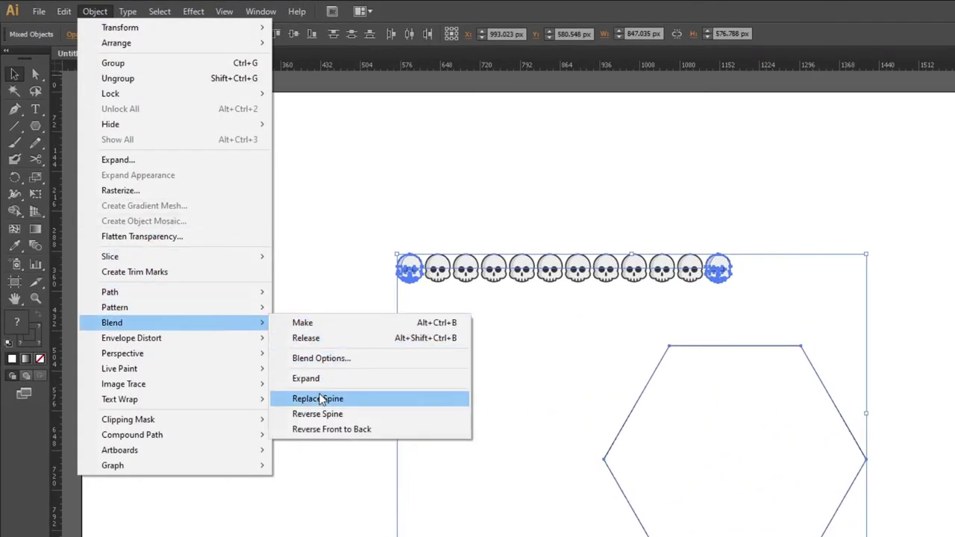
{"action": "left_click", "coordinate": [325, 400]}
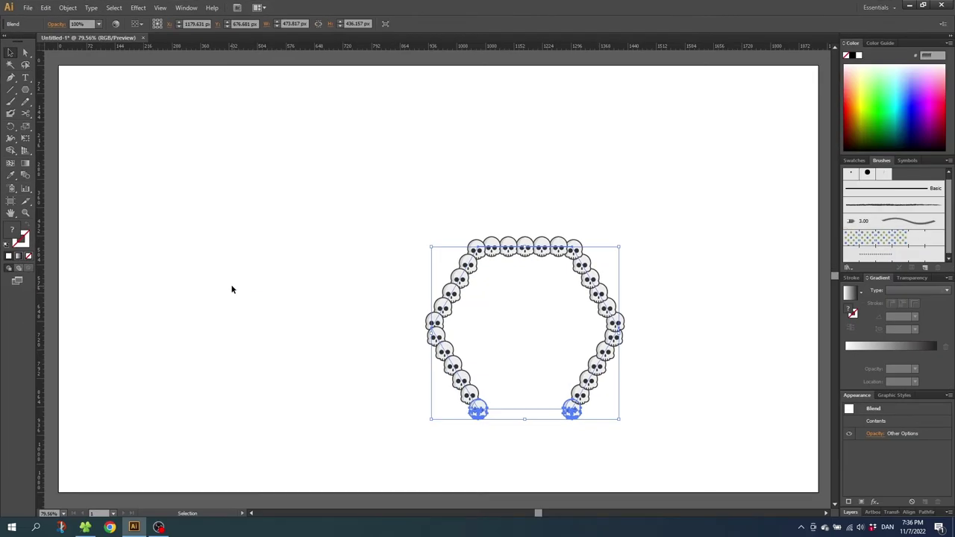
{"action": "left_click", "coordinate": [416, 397]}
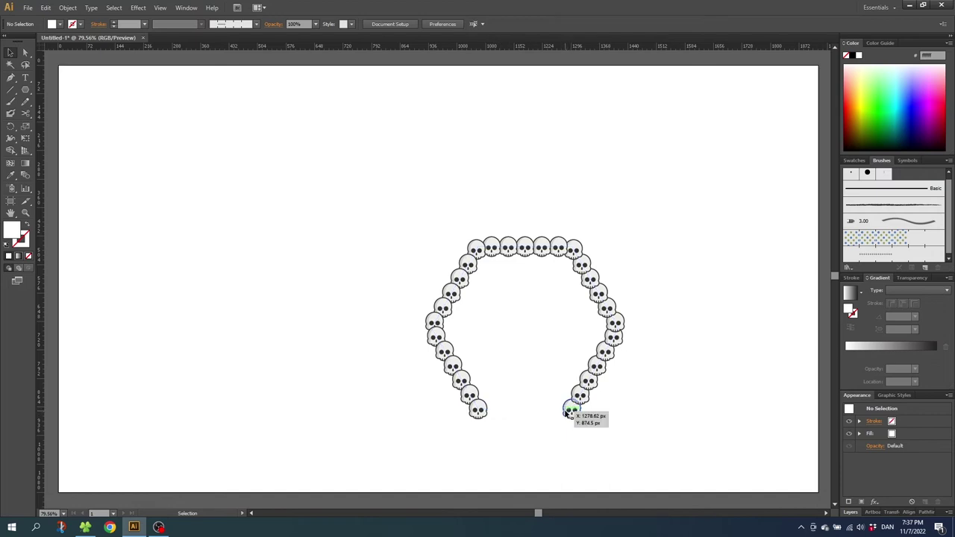
- Join the bottom end skulls with a line, then cut the path at the right corner with Scissors
{"action": "left_click_drag", "start_coordinate": [571, 415], "coordinate": [472, 411]}
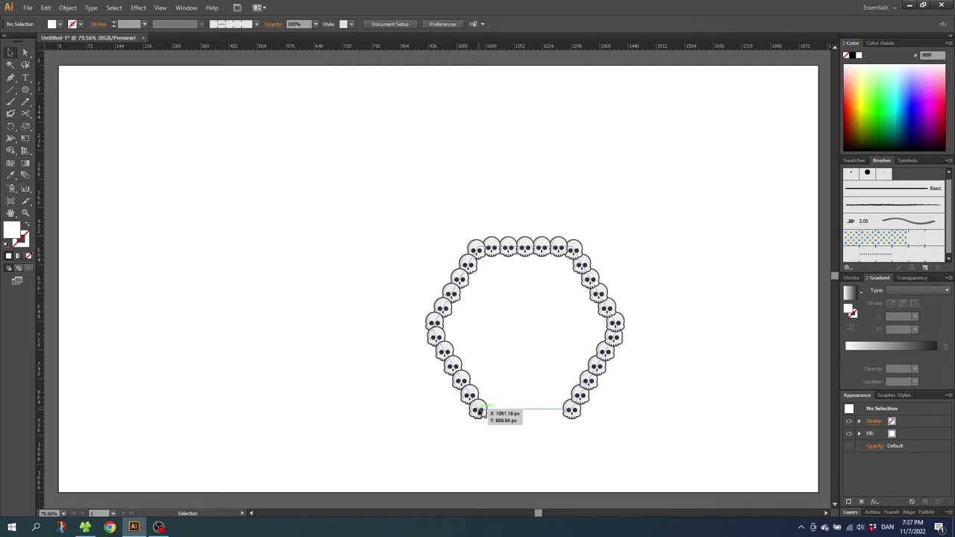
{"action": "left_click_drag", "start_coordinate": [479, 409], "coordinate": [531, 411]}
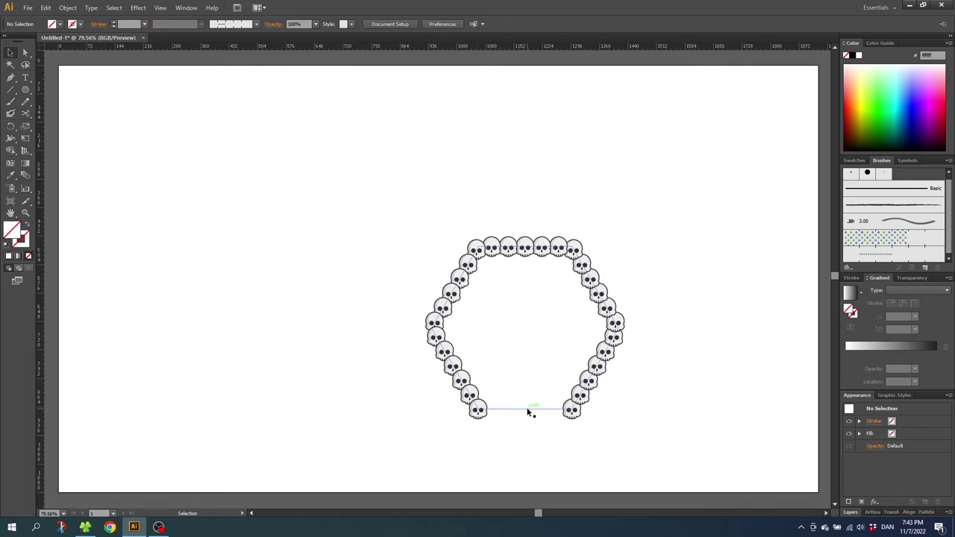
{"action": "left_click", "coordinate": [527, 409]}
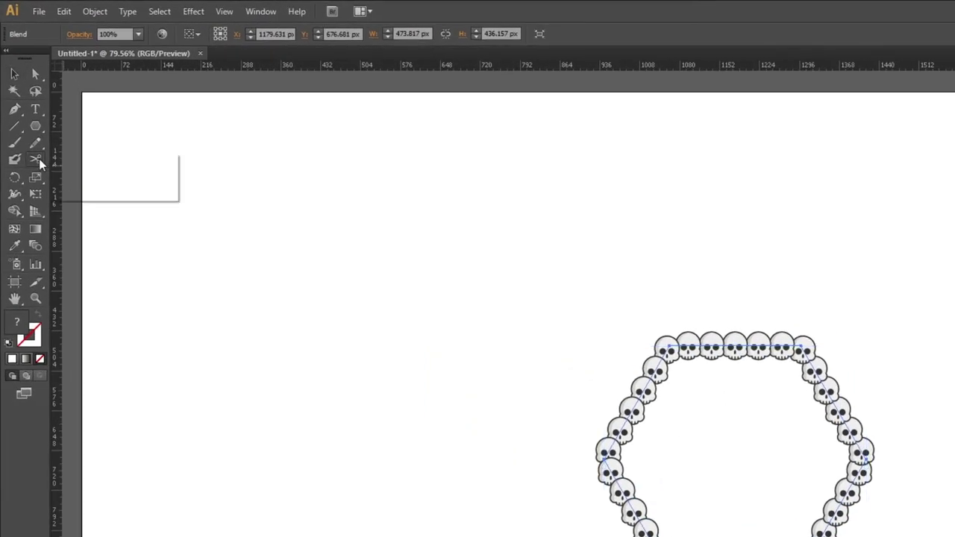
{"action": "left_click", "coordinate": [93, 176]}
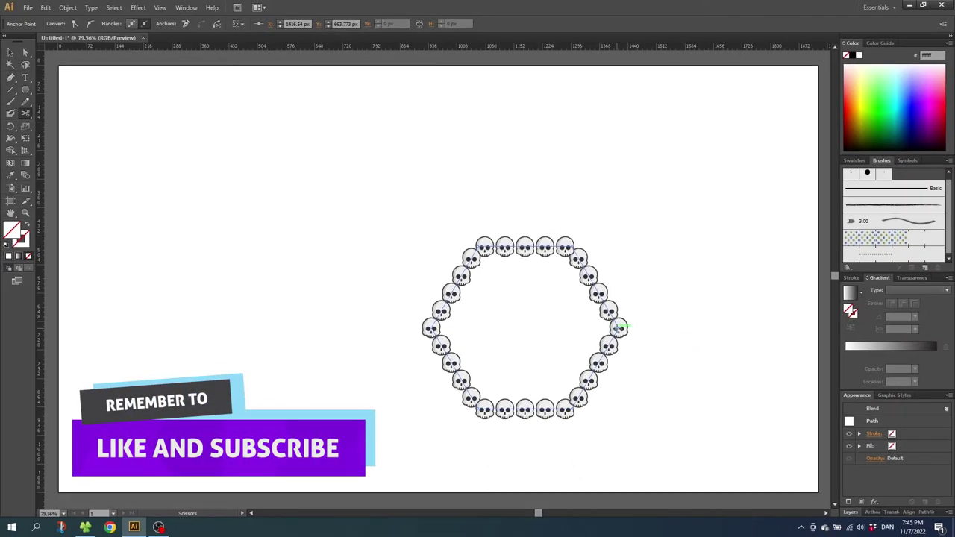
{"action": "left_click", "coordinate": [618, 329]}
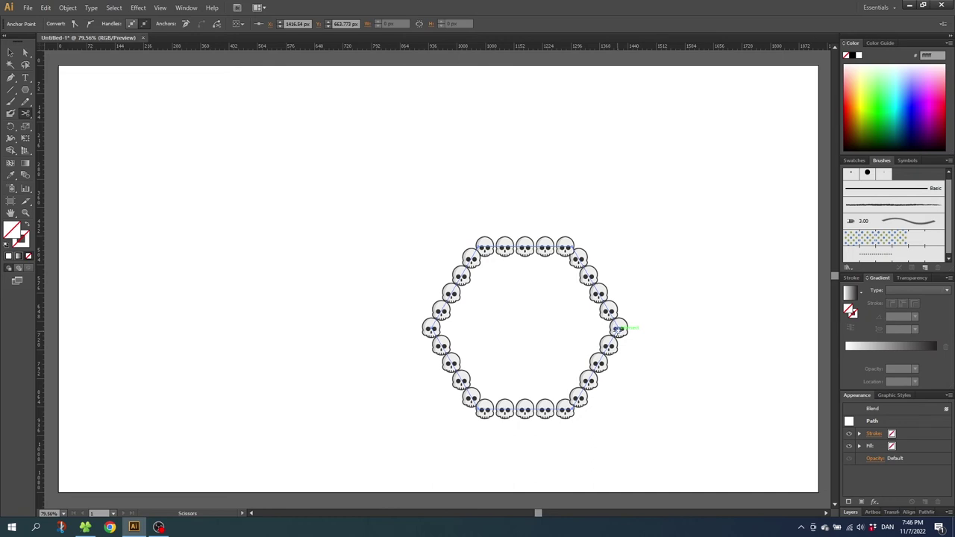
- Select the skull blend and try dragging its right end skull
{"action": "left_click", "coordinate": [10, 52]}
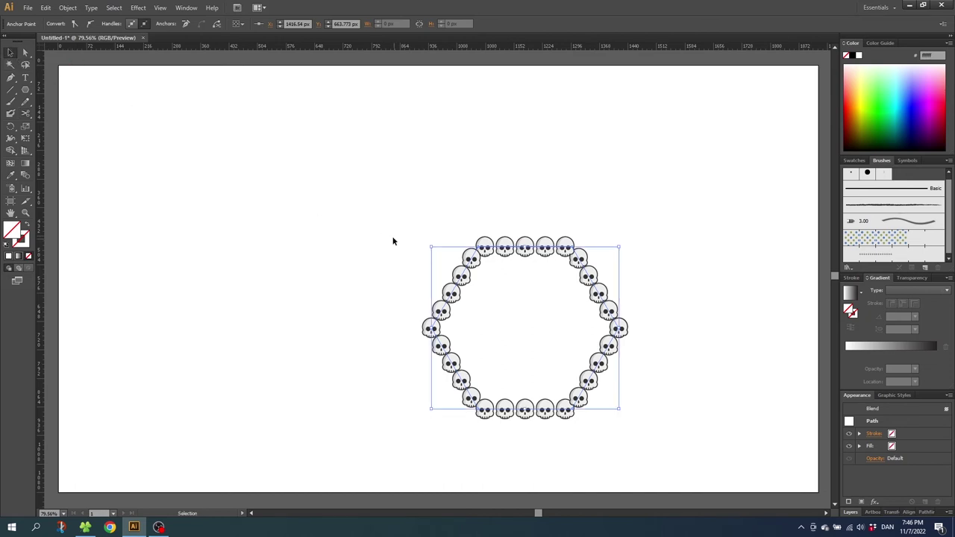
{"action": "left_click", "coordinate": [569, 362]}
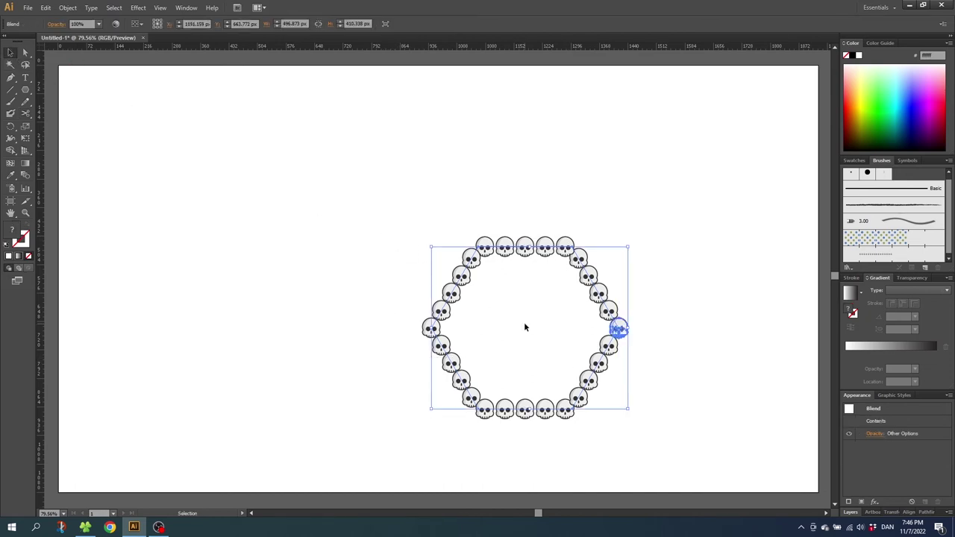
{"action": "left_click_drag", "start_coordinate": [626, 329], "coordinate": [623, 330]}
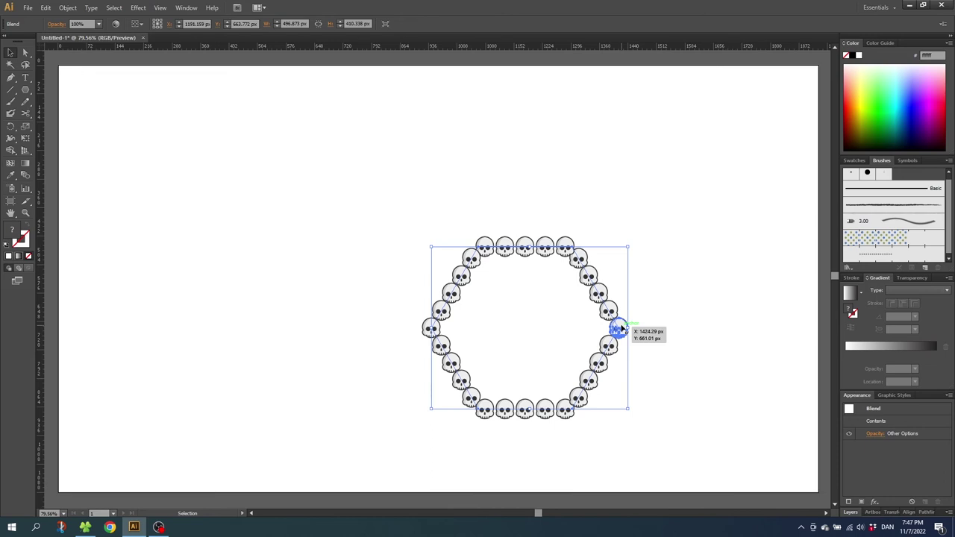
{"action": "left_click_drag", "start_coordinate": [621, 328], "coordinate": [622, 328]}
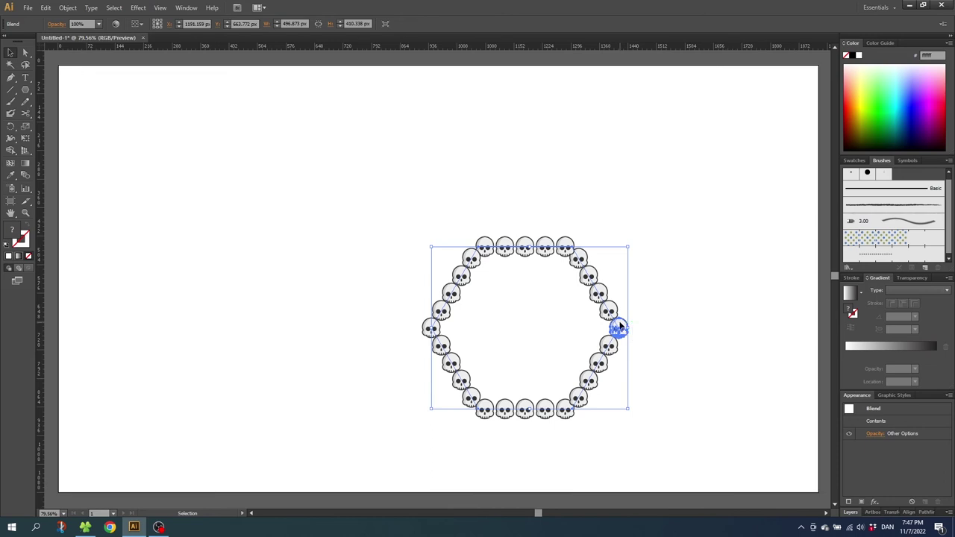
- Inside the isolated blend, adjust and shrink the right end skull, then reselect it
{"action": "double_click", "coordinate": [620, 326]}
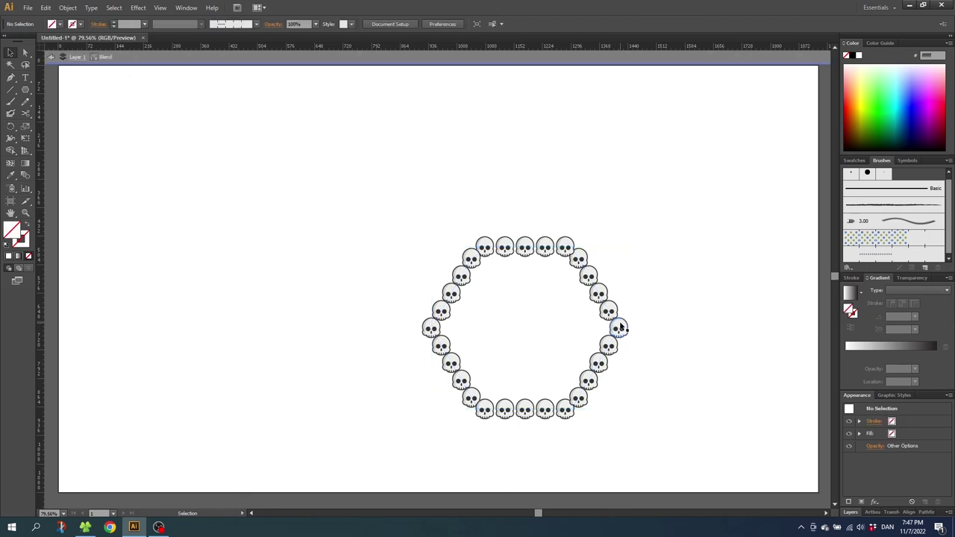
{"action": "left_click", "coordinate": [623, 327]}
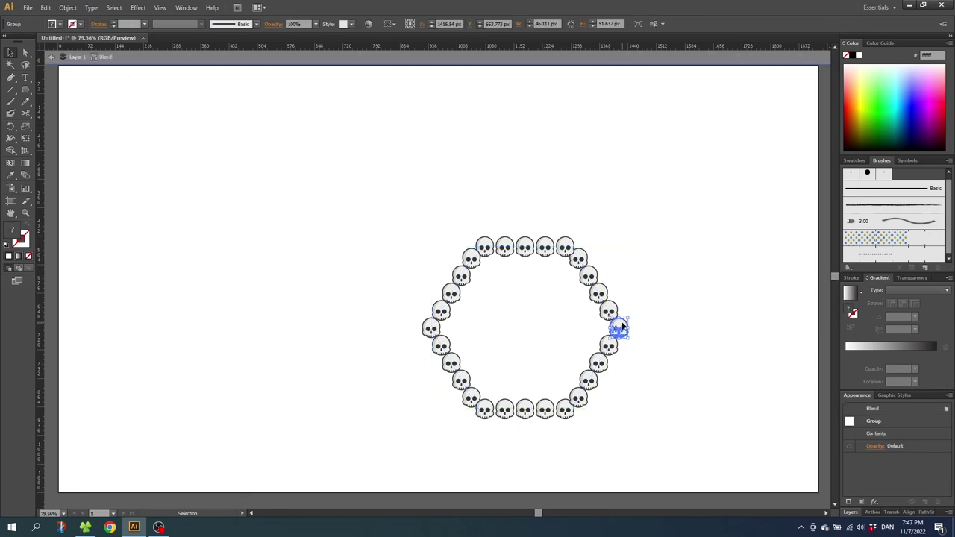
{"action": "left_click_drag", "start_coordinate": [623, 327], "coordinate": [643, 310]}
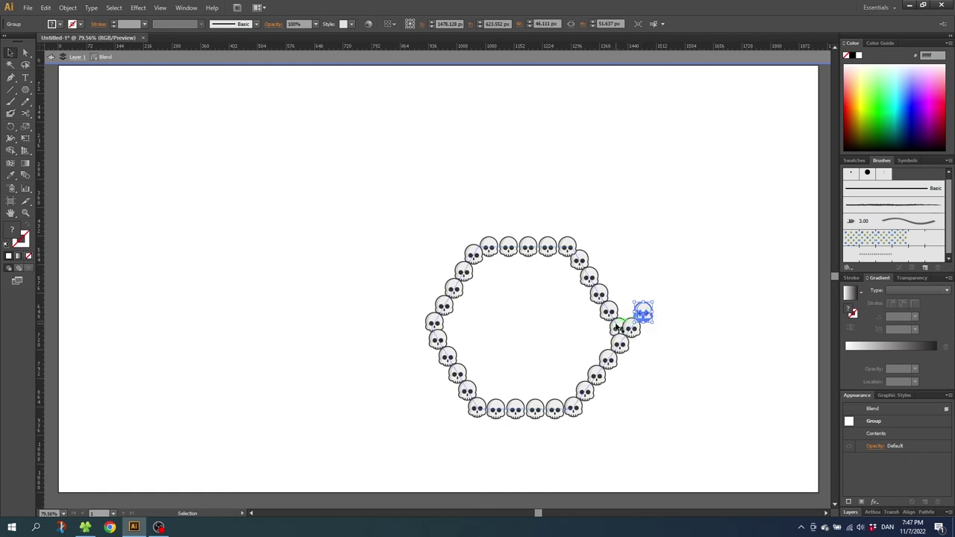
{"action": "key", "text": "ctrl+z"}
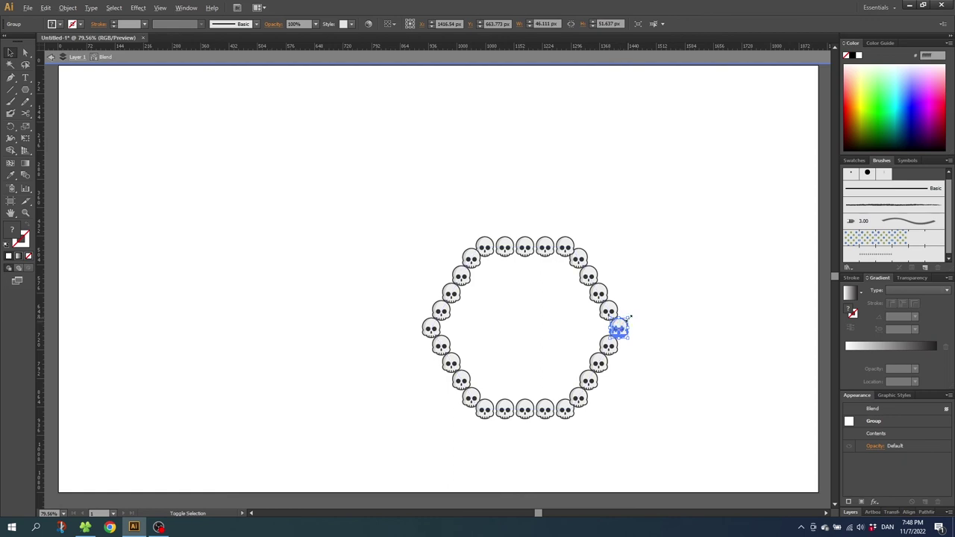
{"action": "key", "text": "ctrl+z"}
{"action": "left_click", "coordinate": [640, 320]}
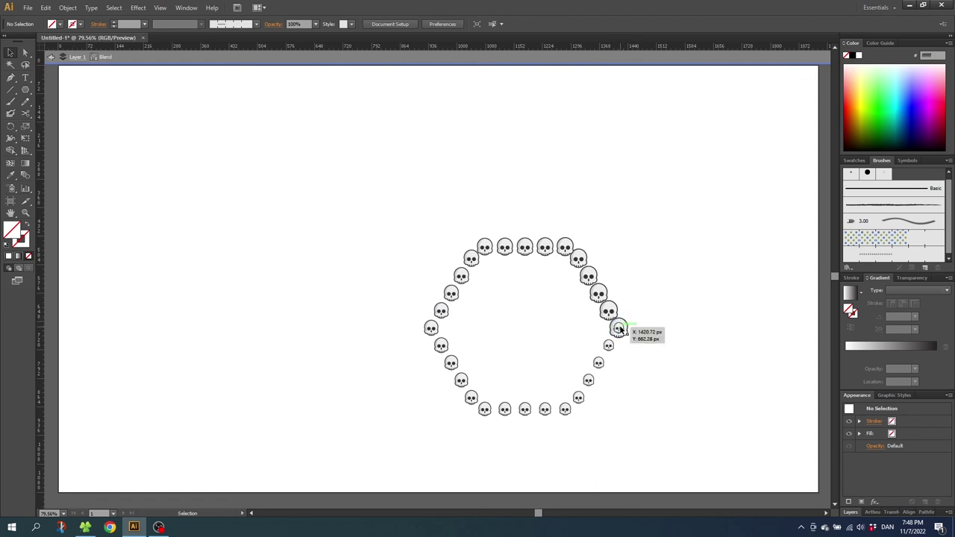
{"action": "left_click", "coordinate": [618, 328]}
- Send the shrunken right end skull to the back via Arrange > Send to Back
{"action": "right_click", "coordinate": [618, 328]}
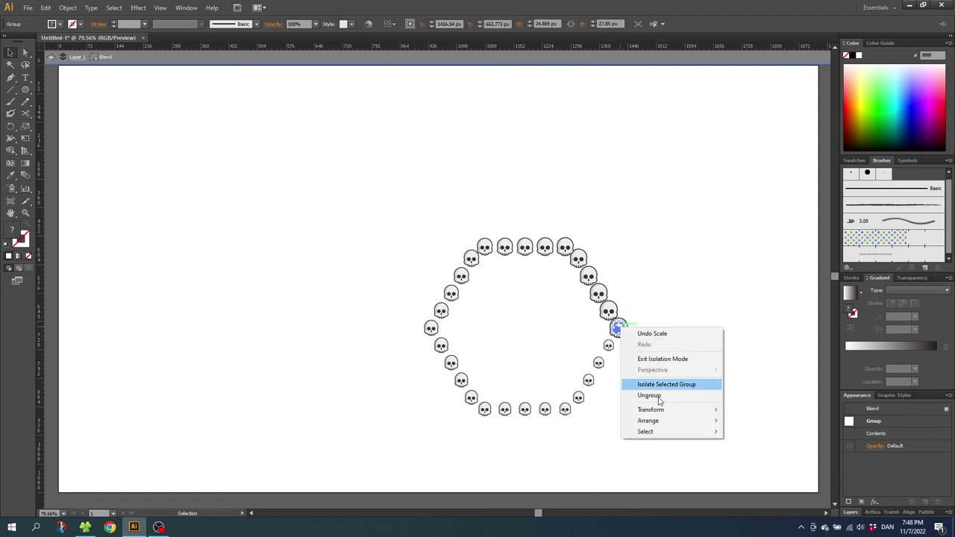
{"action": "mouse_move", "coordinate": [648, 421]}
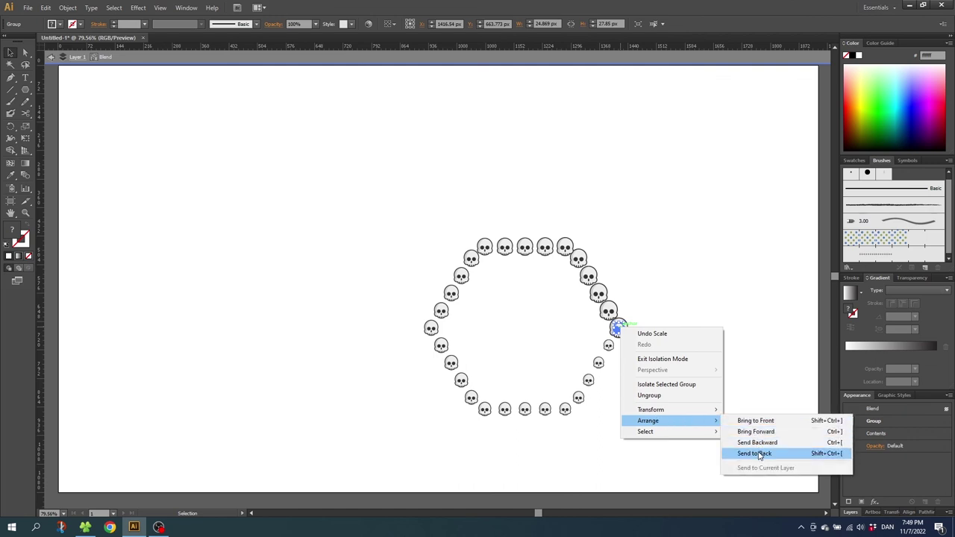
{"action": "left_click", "coordinate": [755, 454]}
{"action": "left_click", "coordinate": [685, 353]}
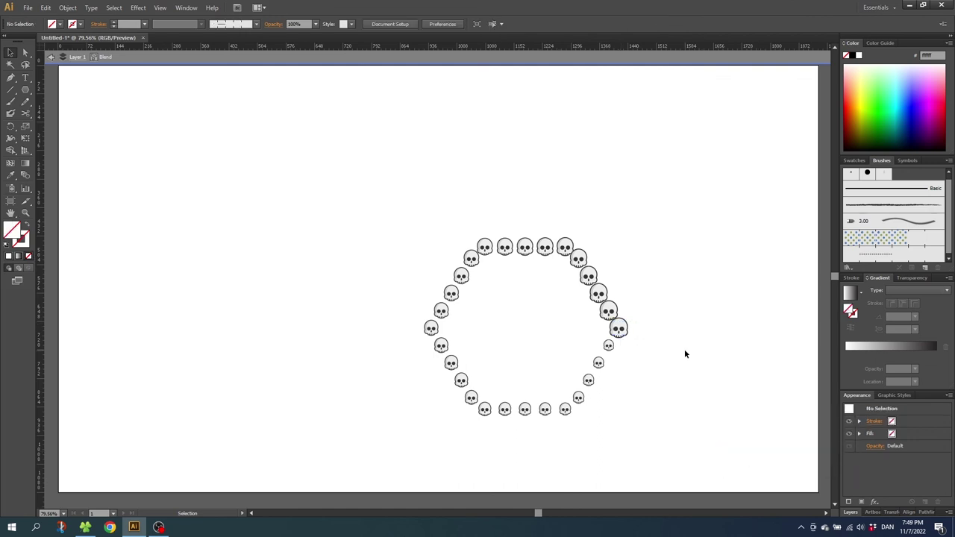